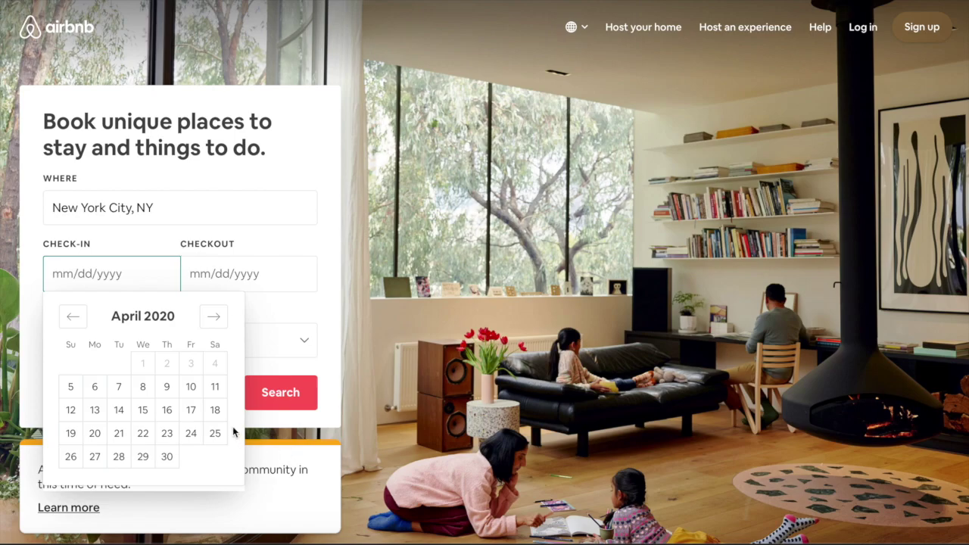
click(323, 314)
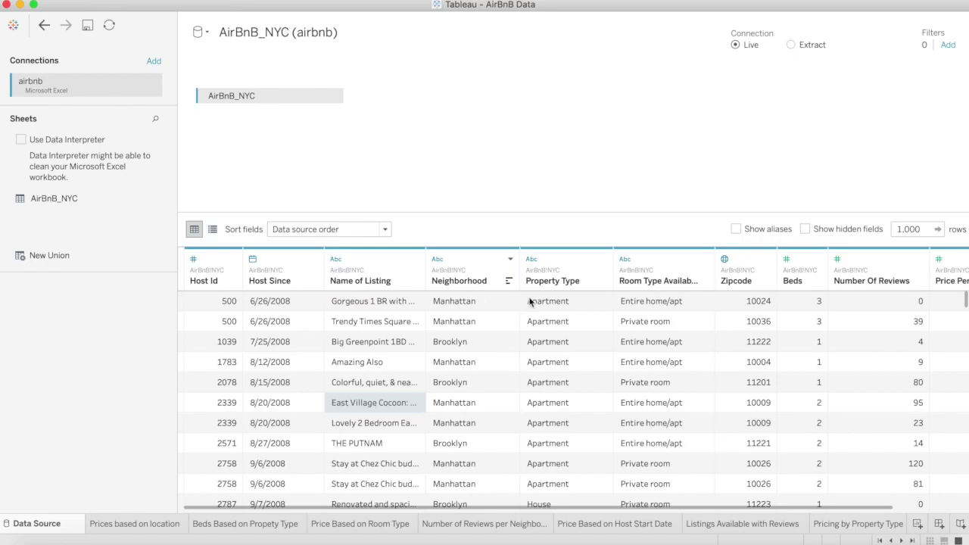
Examine the listing records and their fields in the AirBnB_NYC data source
scroll(565, 361, right, 2)
scroll(566, 361, left, 2)
scroll(566, 362, down, 3)
scroll(566, 361, down, 20)
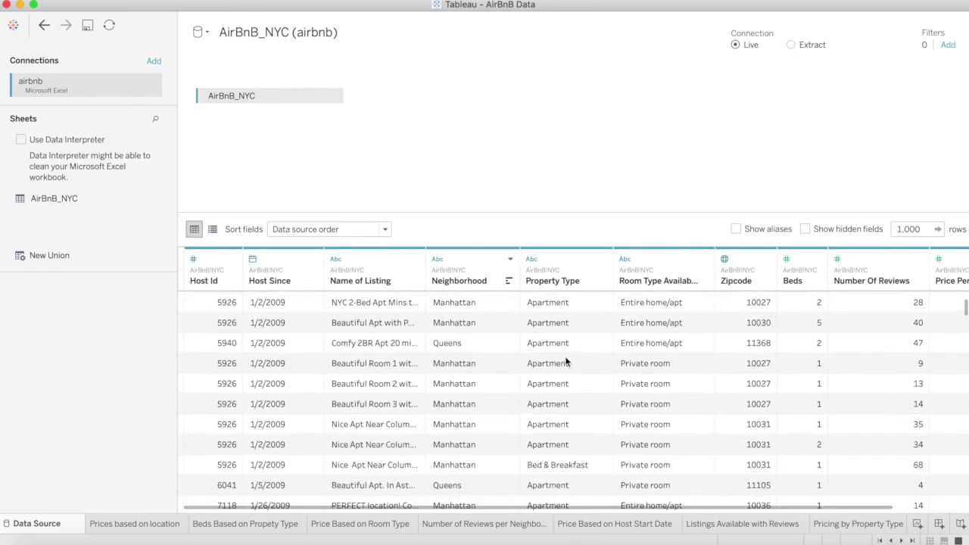
scroll(566, 361, down, 20)
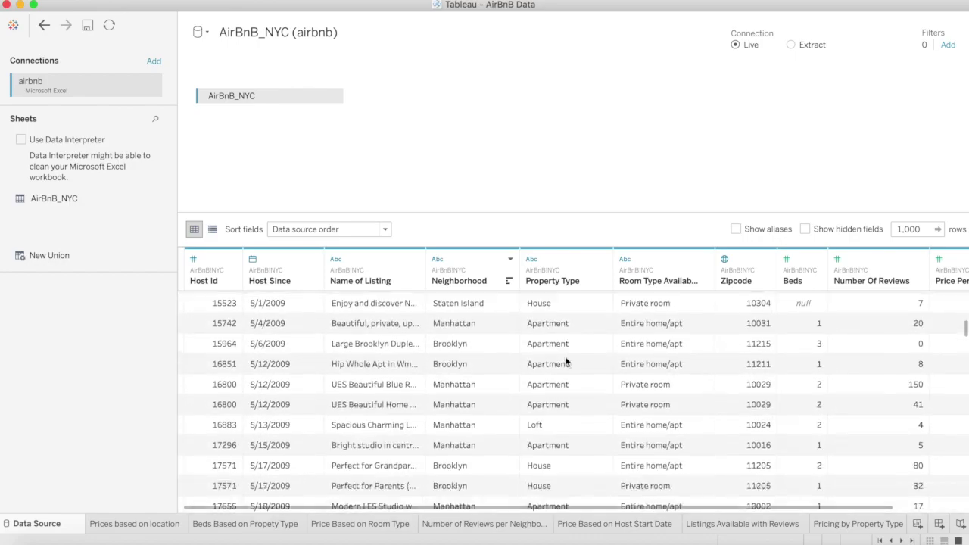
scroll(565, 361, down, 20)
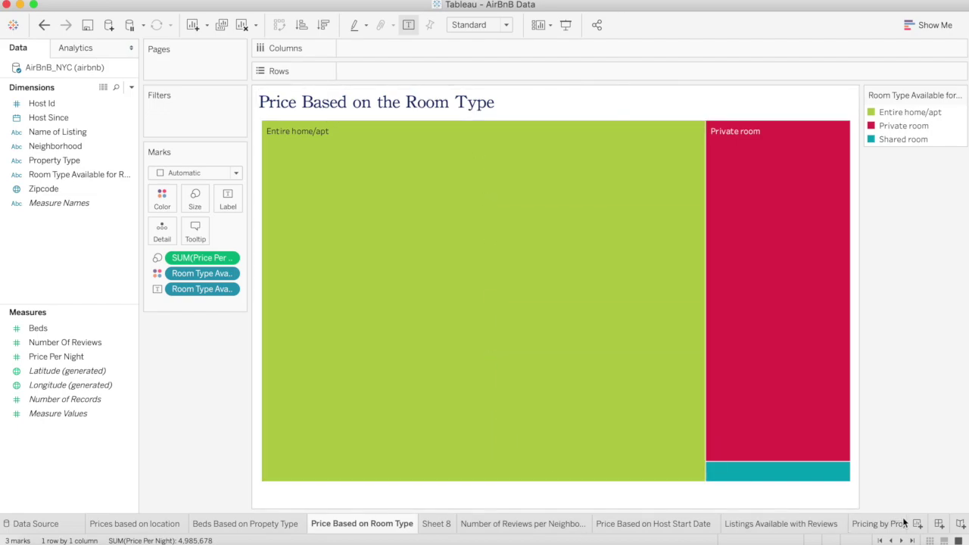
On Sheet 8, chart Room Type Available for Rent in columns against the sum of Price Per Night in rows
click(435, 524)
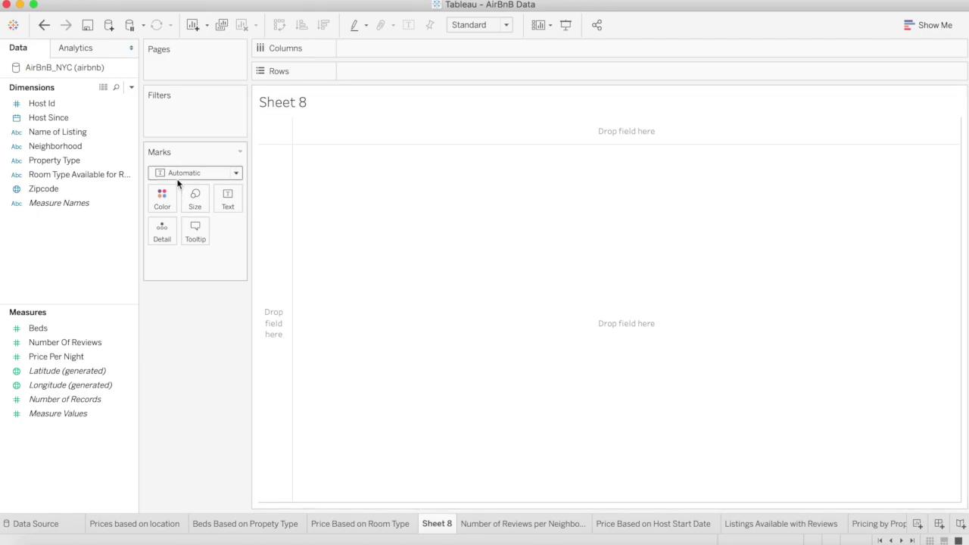
click(99, 161)
drag(85, 173, 405, 45)
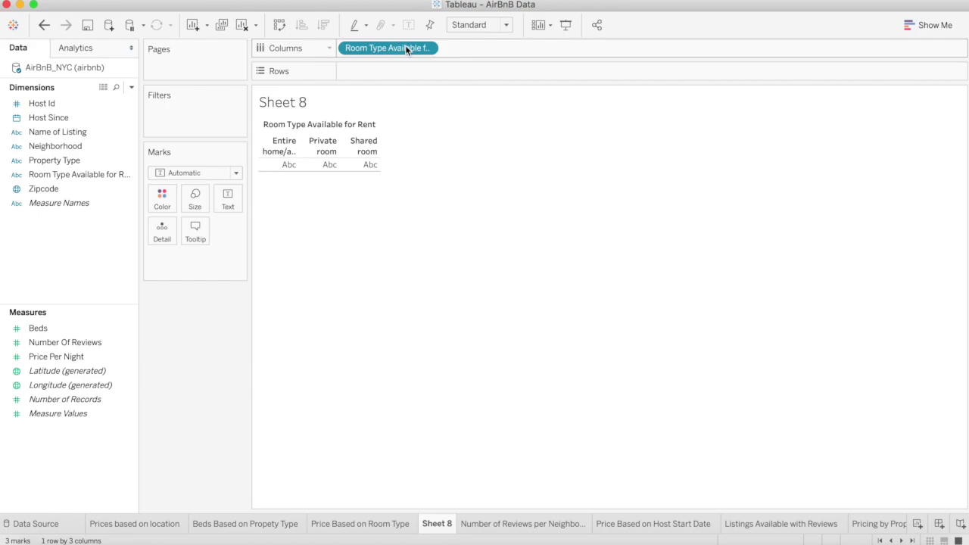
drag(56, 356, 377, 69)
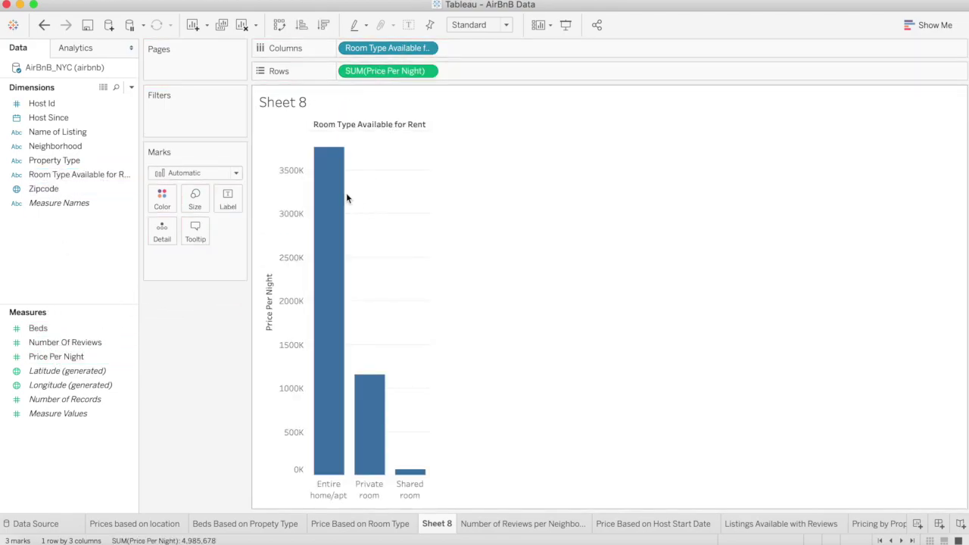
Convert the bar chart into a treemap and colour it by Room Type Available for Rent
click(930, 28)
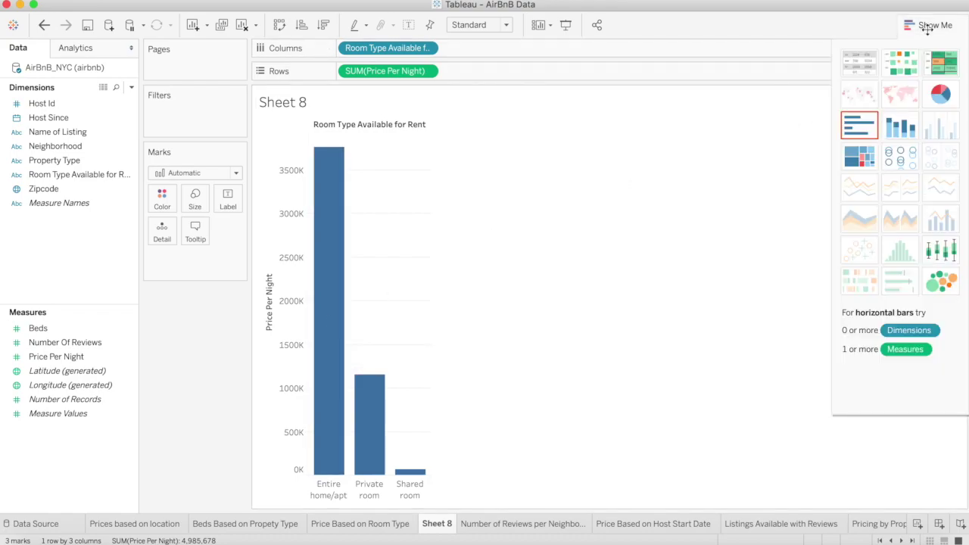
click(860, 157)
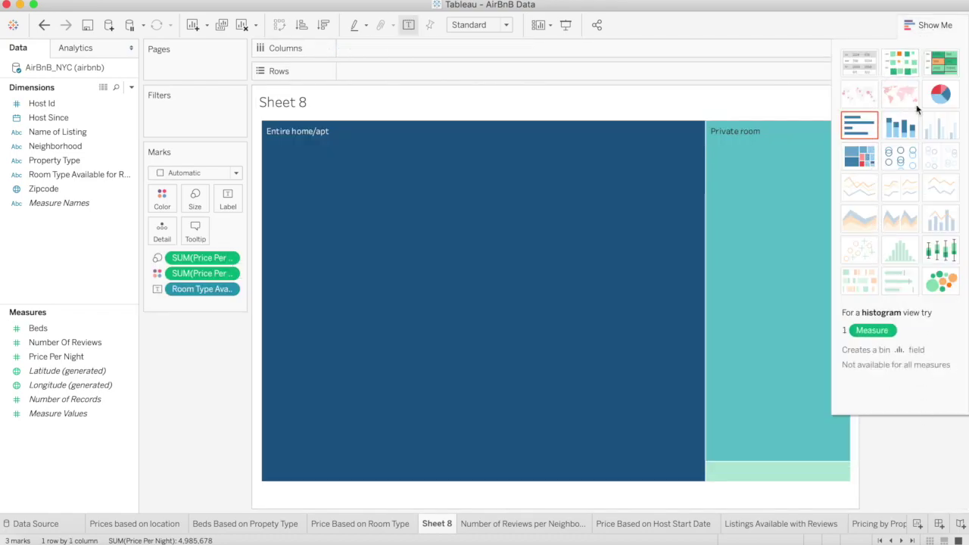
click(931, 25)
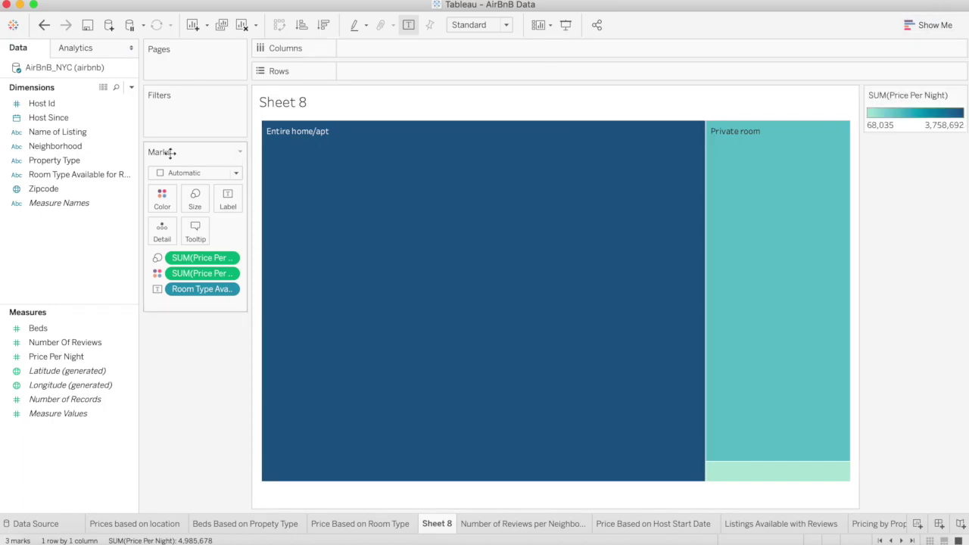
click(82, 173)
drag(78, 176, 163, 193)
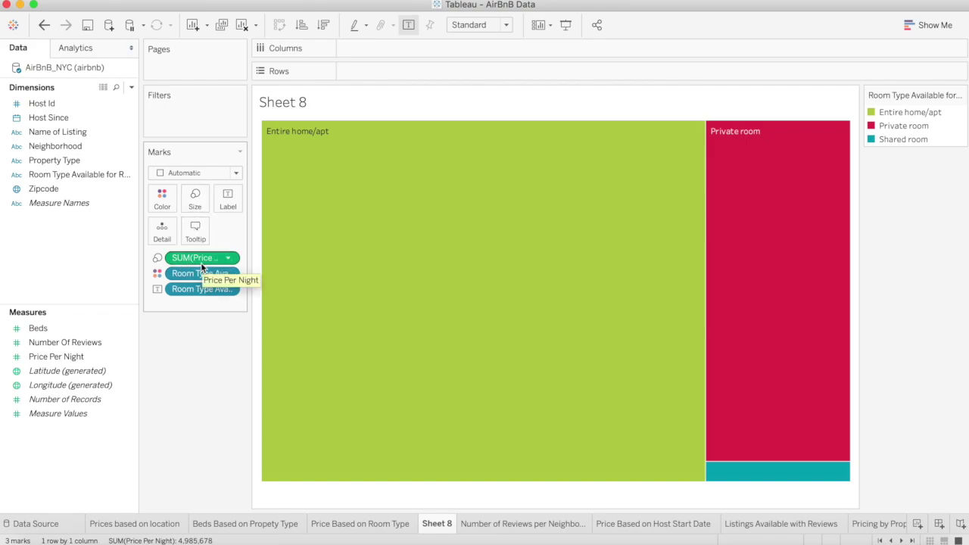
Replace the sheet name placeholder in the chart title with "Price Based on Room Type"
double_click(279, 103)
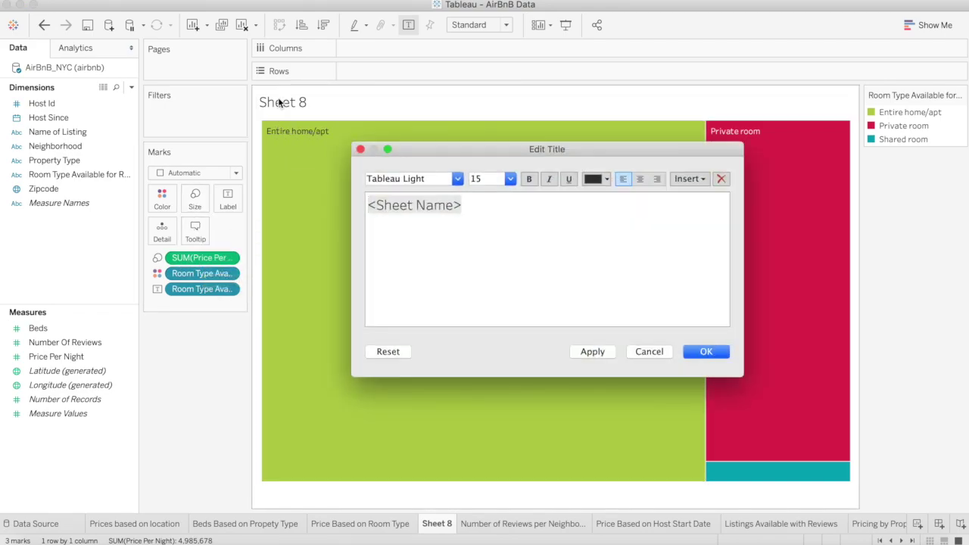
double_click(409, 204)
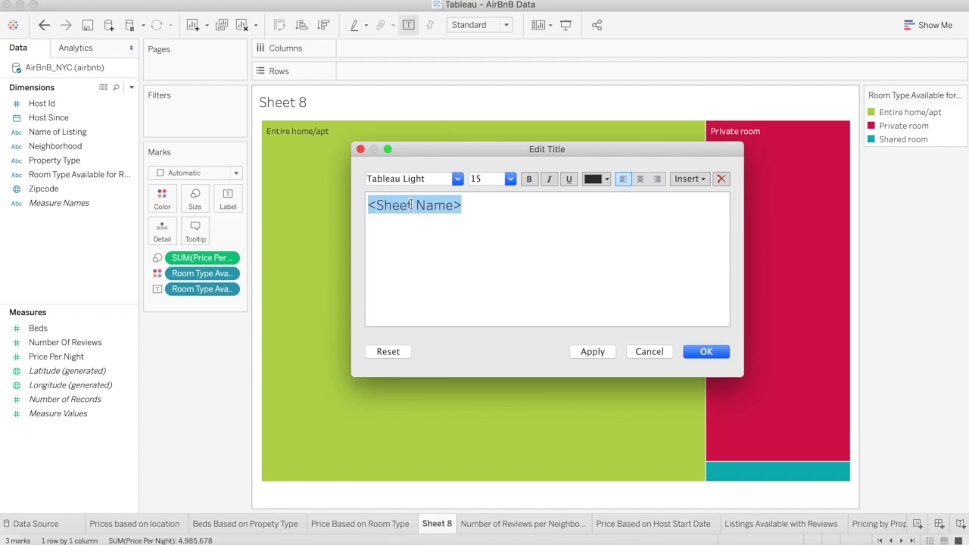
key(BackSpace)
text(Price Based on Room Type)
Format the whole chart title in BiauKai, size 20, with the dark navy colour, and apply it
triple_click(450, 214)
click(458, 179)
scroll(427, 284, up, 10)
scroll(426, 285, up, 15)
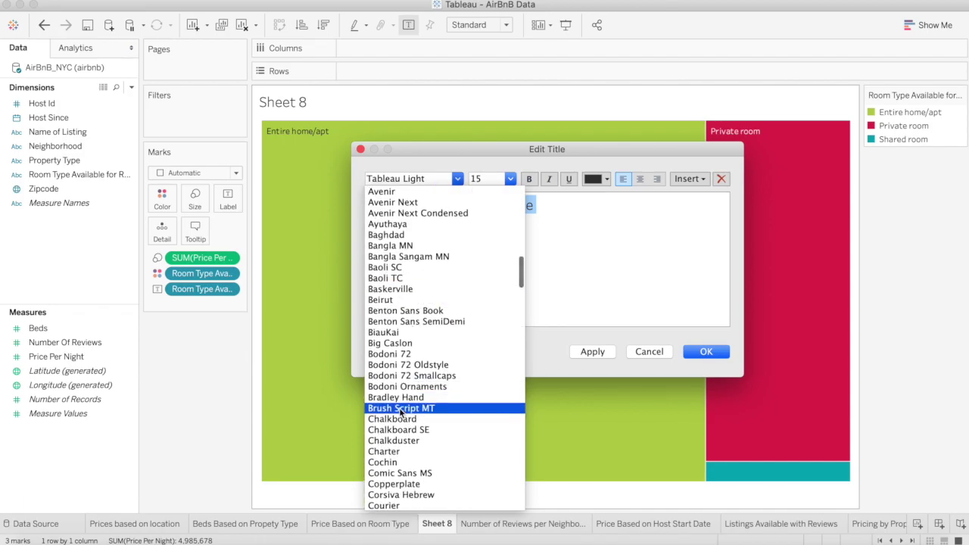
click(393, 332)
click(510, 178)
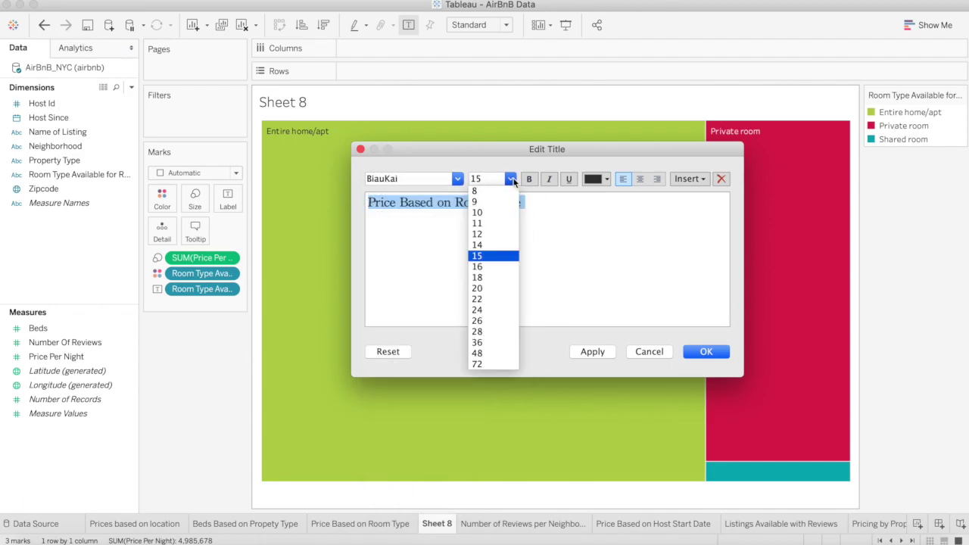
click(490, 288)
click(598, 181)
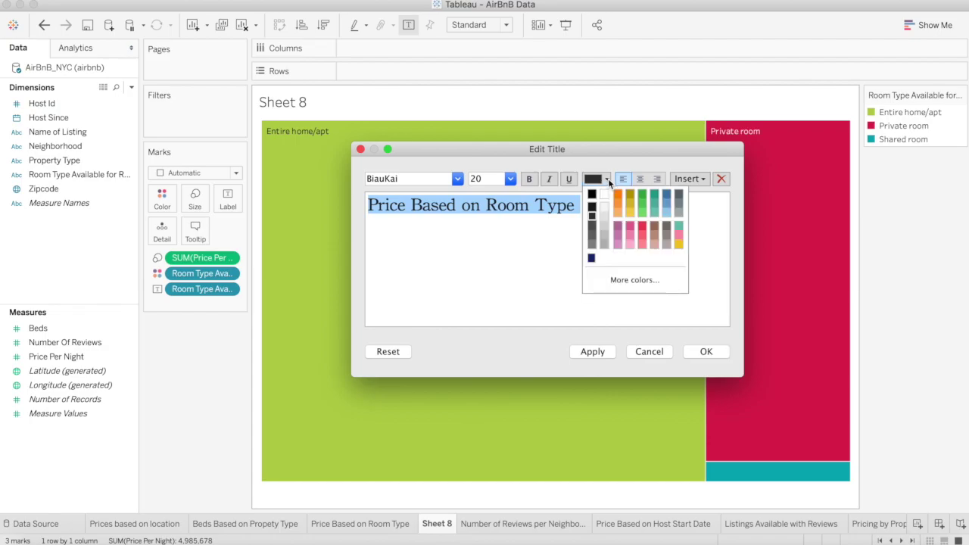
click(591, 257)
click(706, 351)
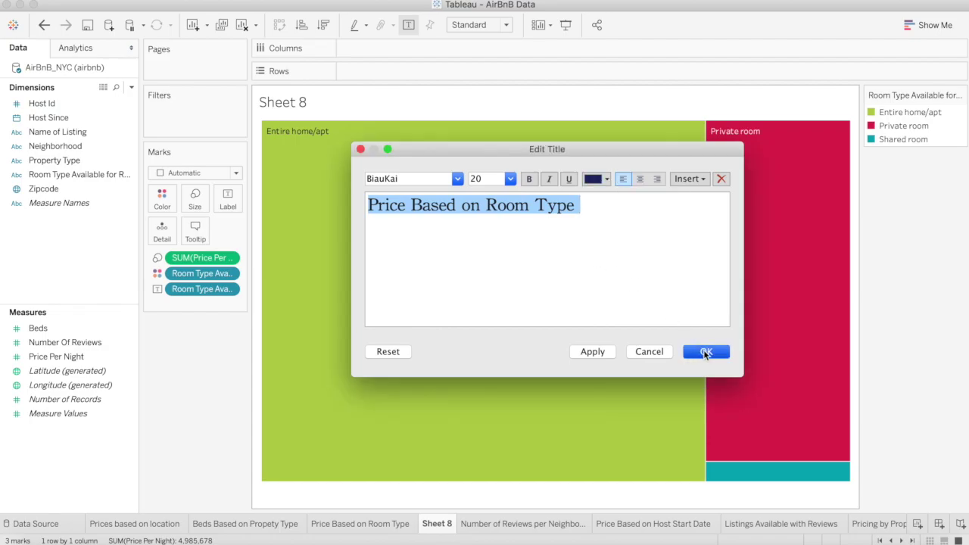
Rename the Sheet 8 worksheet to match its chart title, "Price Based on Room Type"
double_click(445, 525)
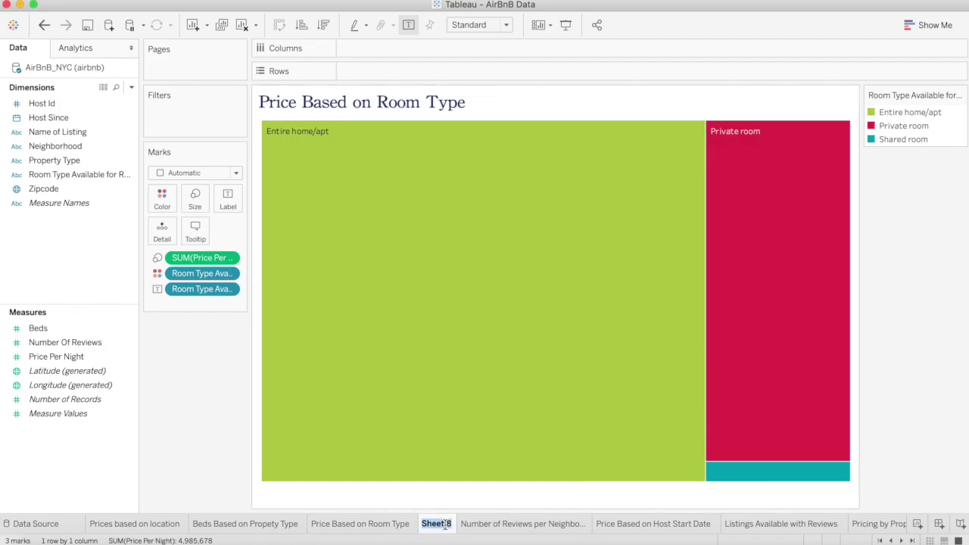
key(BackSpace)
text(Price Based on Room )
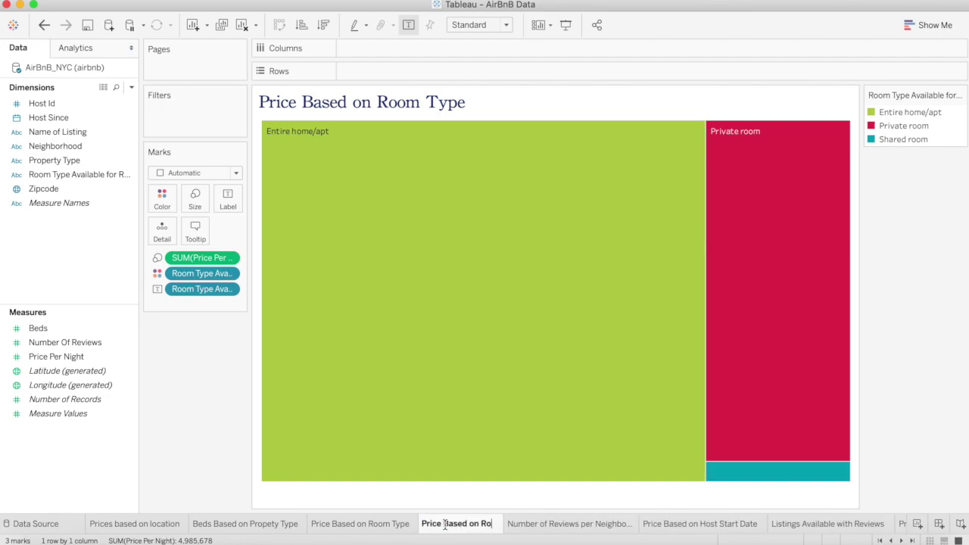
text(Ty)
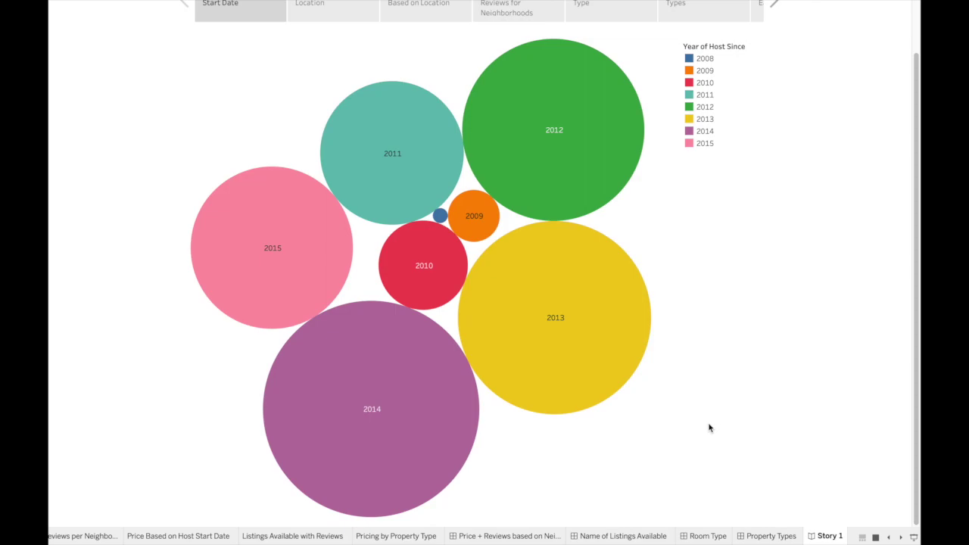
In the Finding the Perfect AirBnB story, examine nightly prices by host start year and by New York location
scroll(709, 428, up, 2)
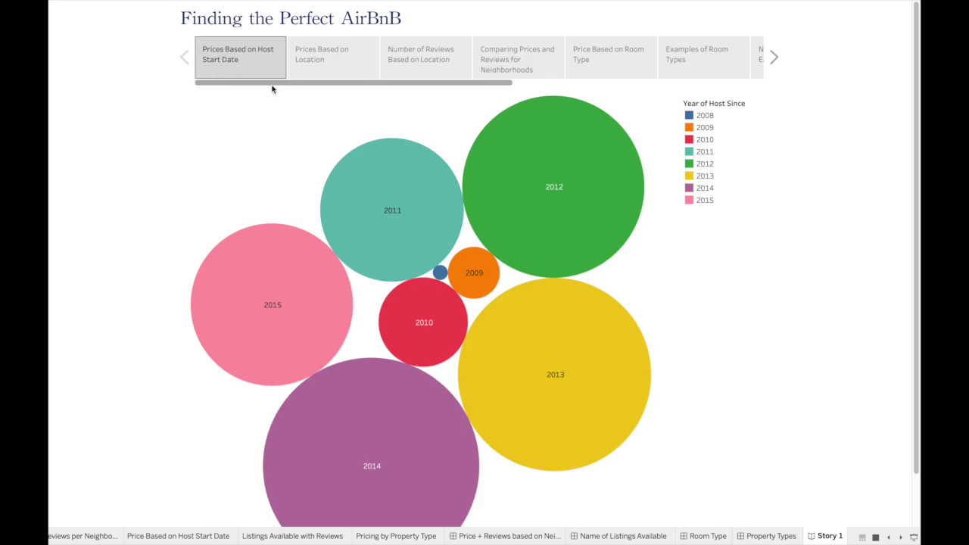
mouse_move(359, 369)
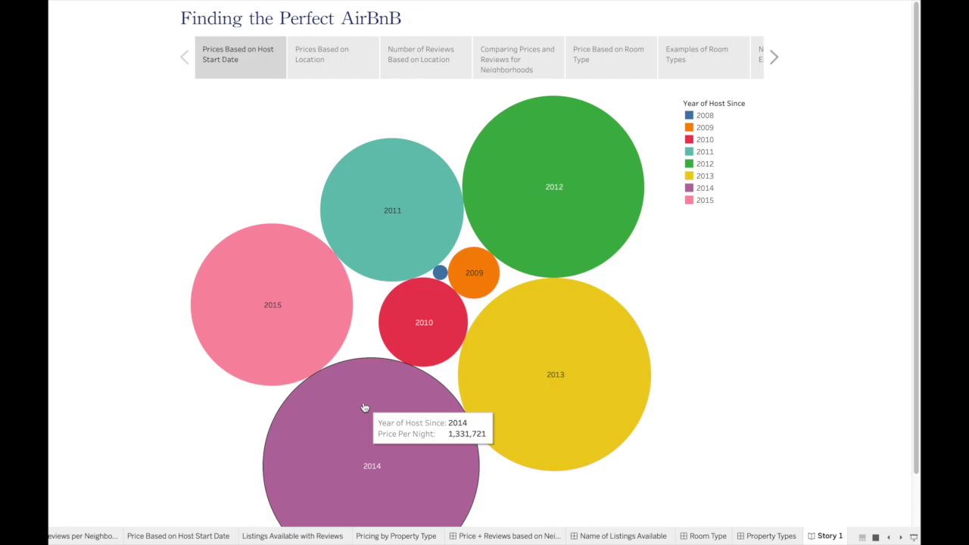
mouse_move(297, 357)
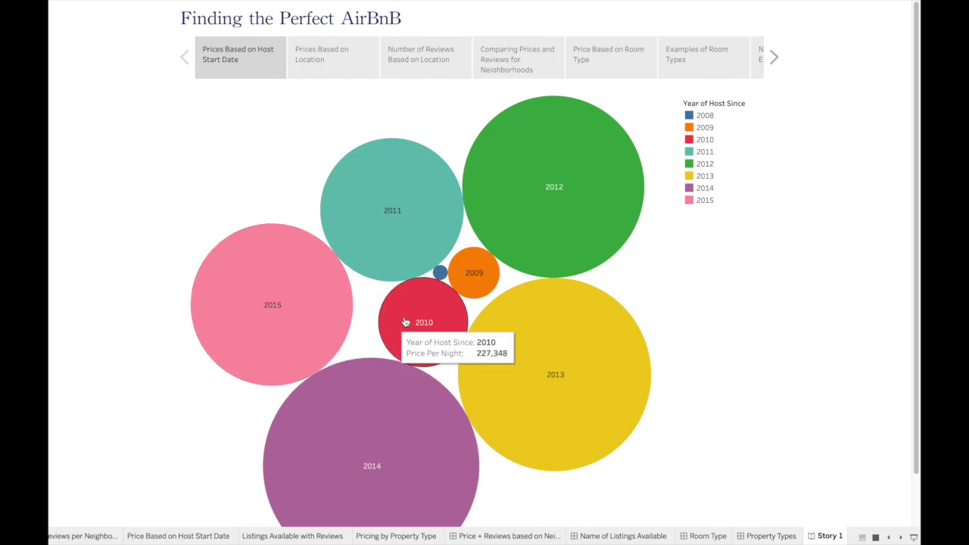
mouse_move(442, 277)
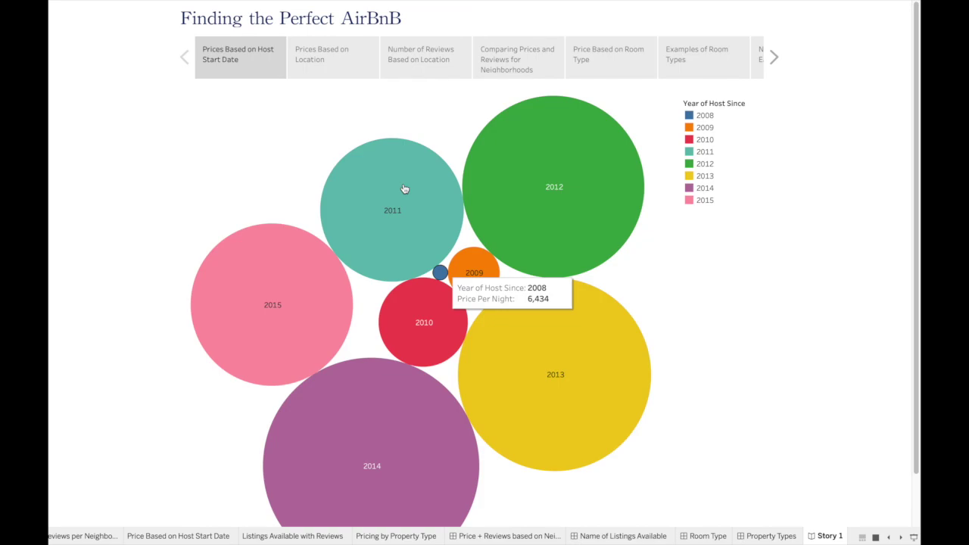
click(318, 77)
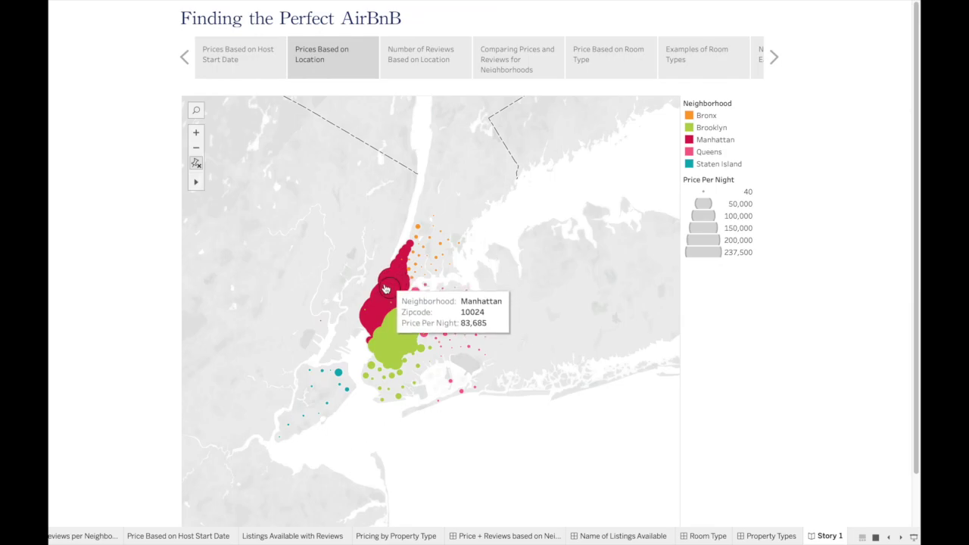
mouse_move(408, 339)
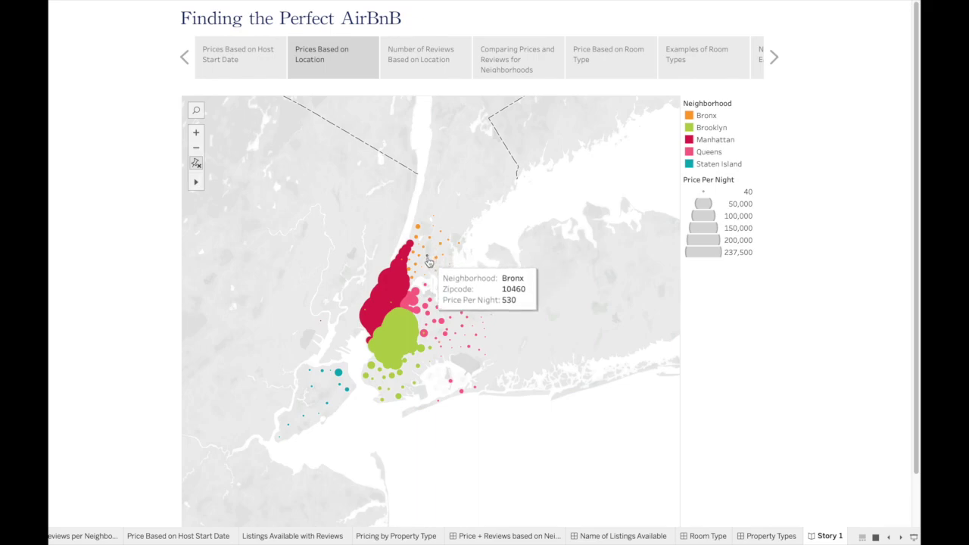
Examine the number of reviews per neighborhood, including the story point comparing it with prices by location
click(437, 75)
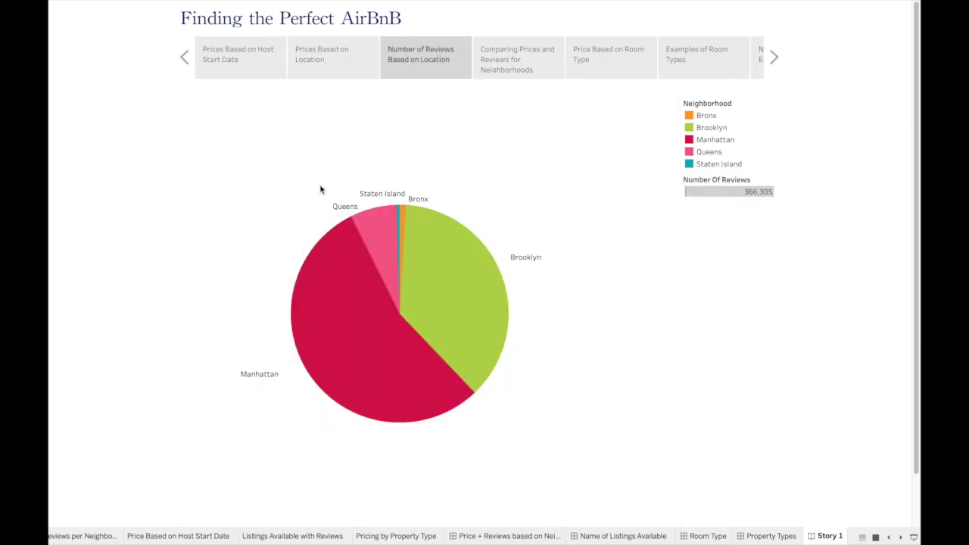
mouse_move(426, 407)
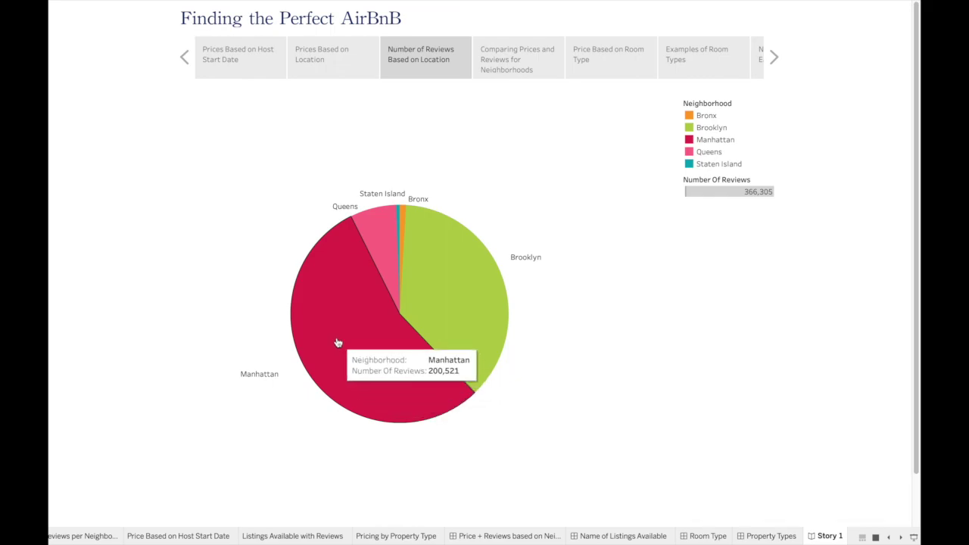
mouse_move(390, 248)
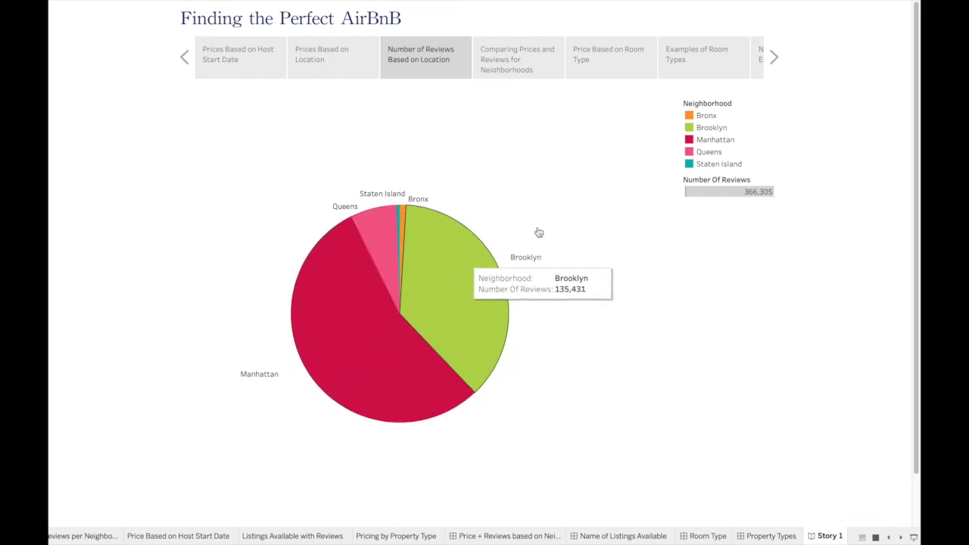
mouse_move(346, 335)
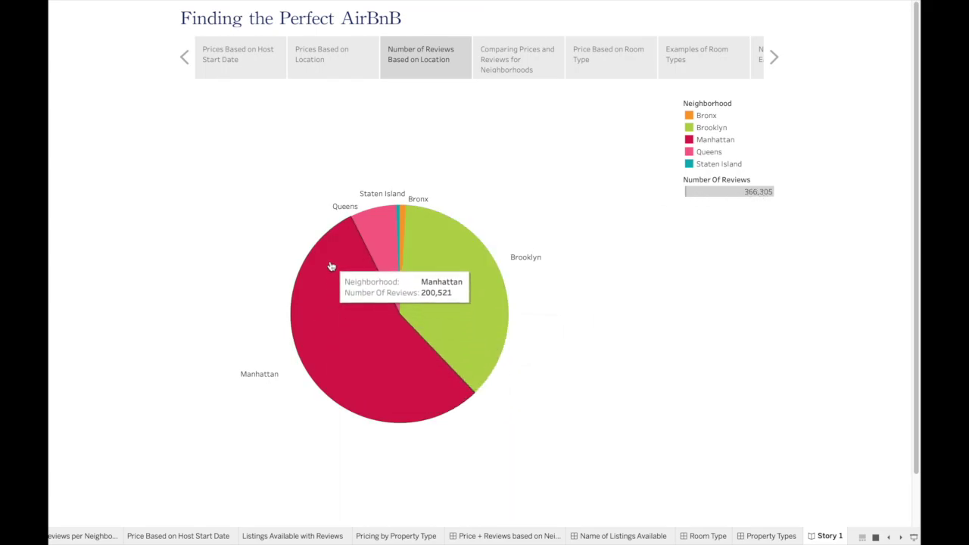
mouse_move(401, 217)
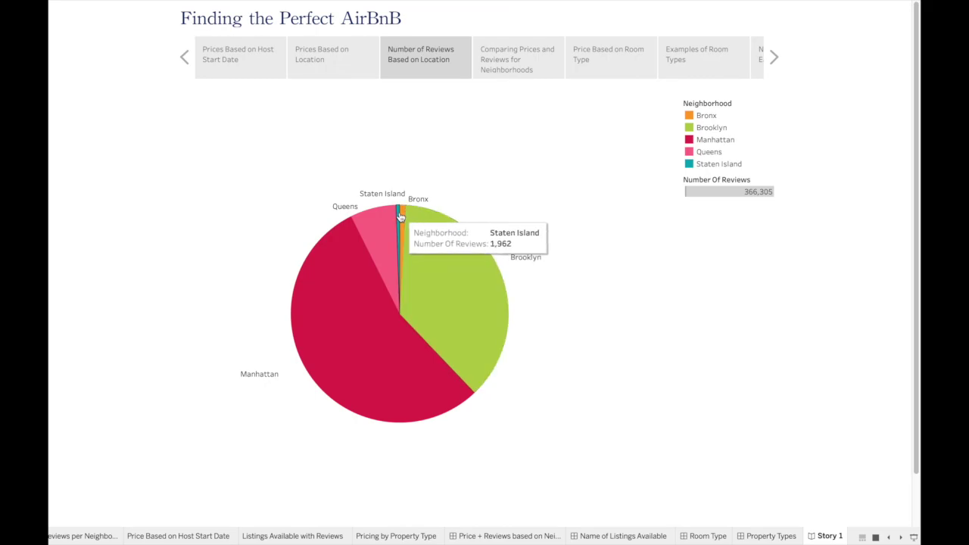
click(540, 60)
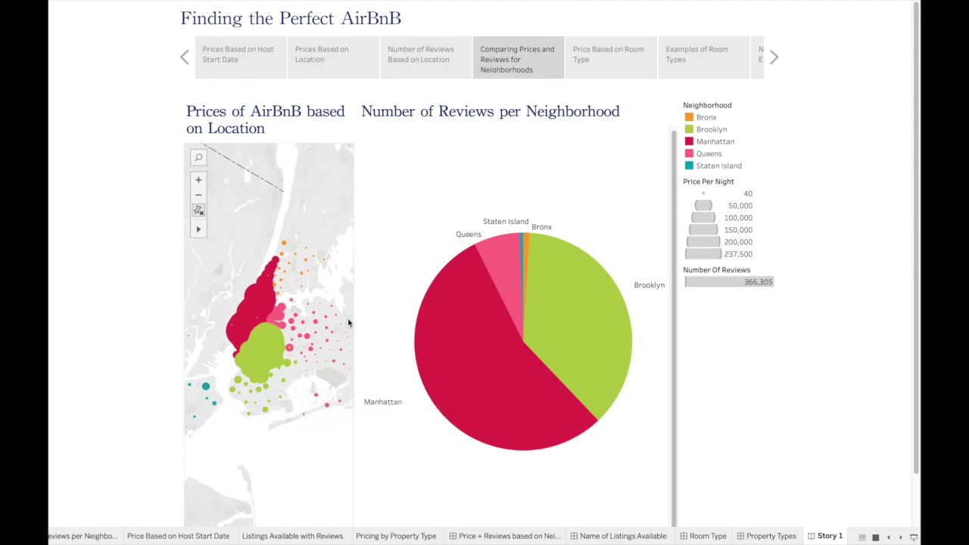
mouse_move(478, 261)
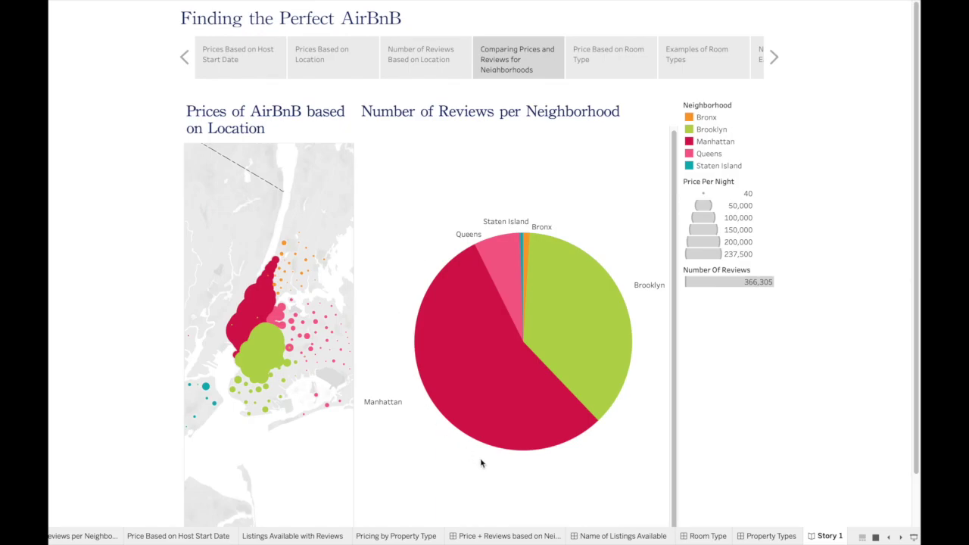
mouse_move(642, 295)
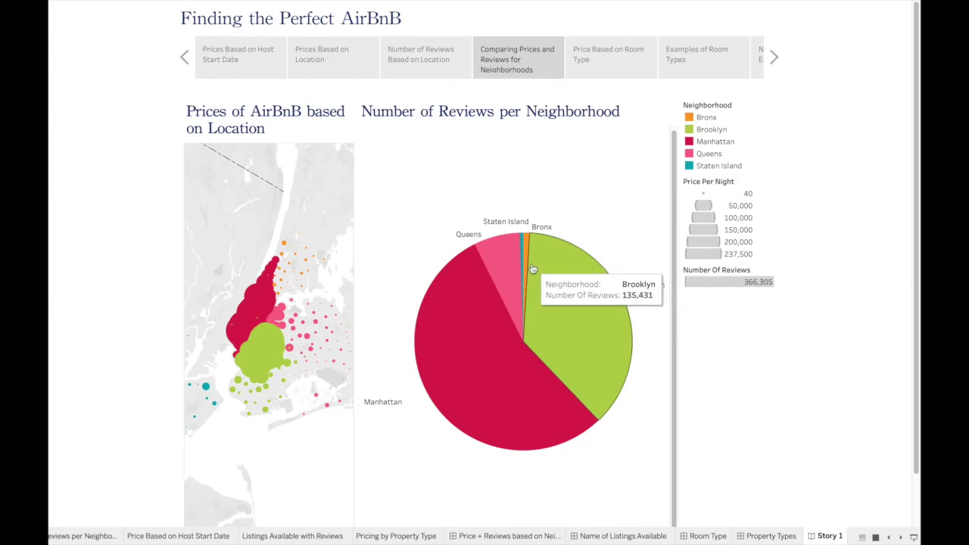
mouse_move(322, 223)
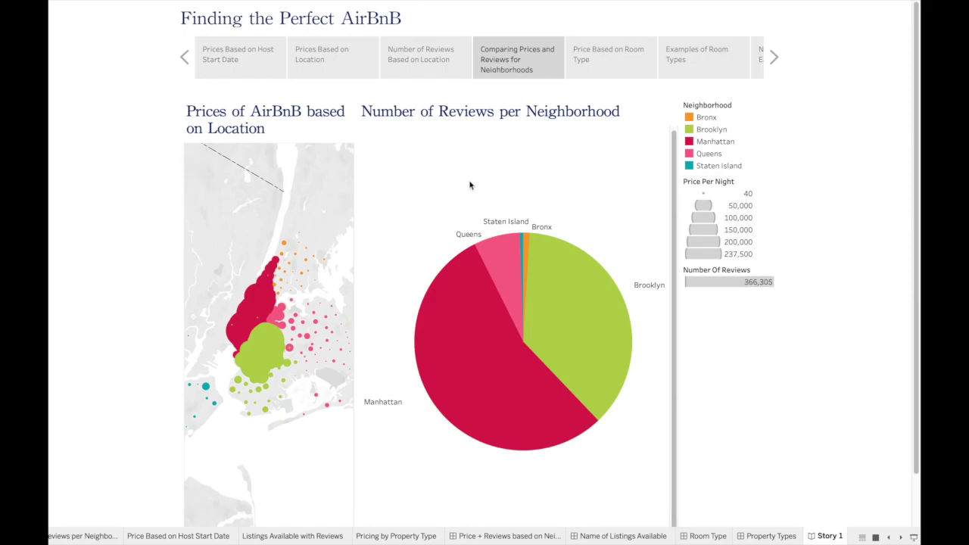
Examine the story points showing price based on room type and the example photos of each room type
mouse_move(338, 310)
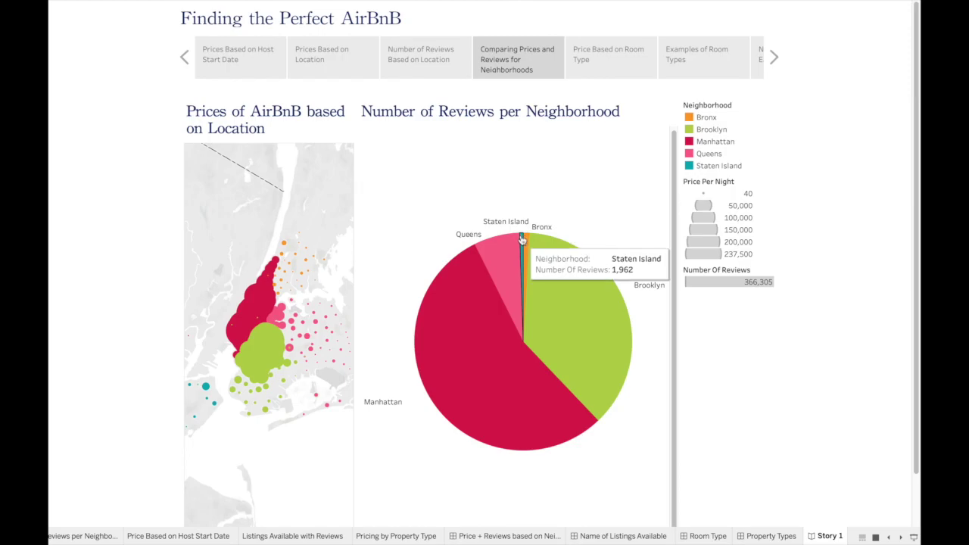
click(598, 68)
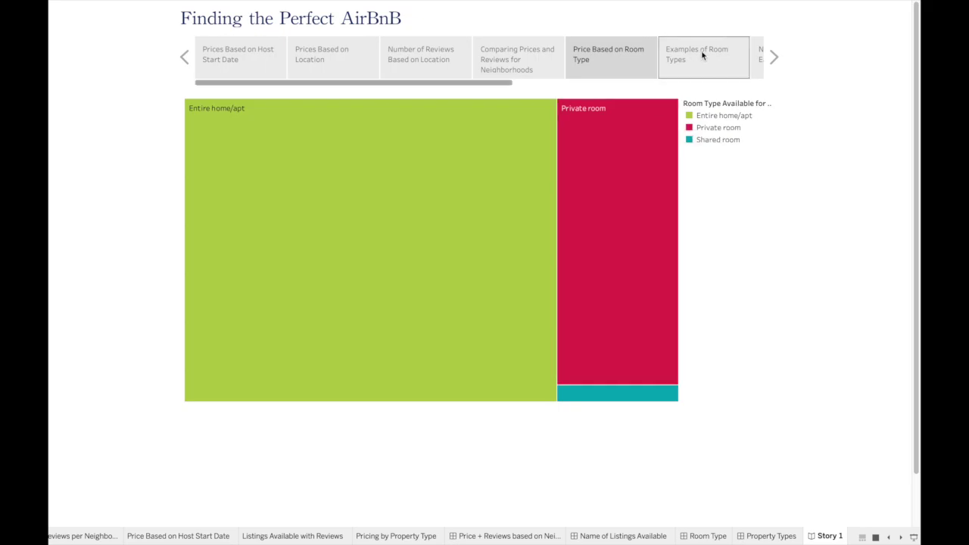
click(709, 77)
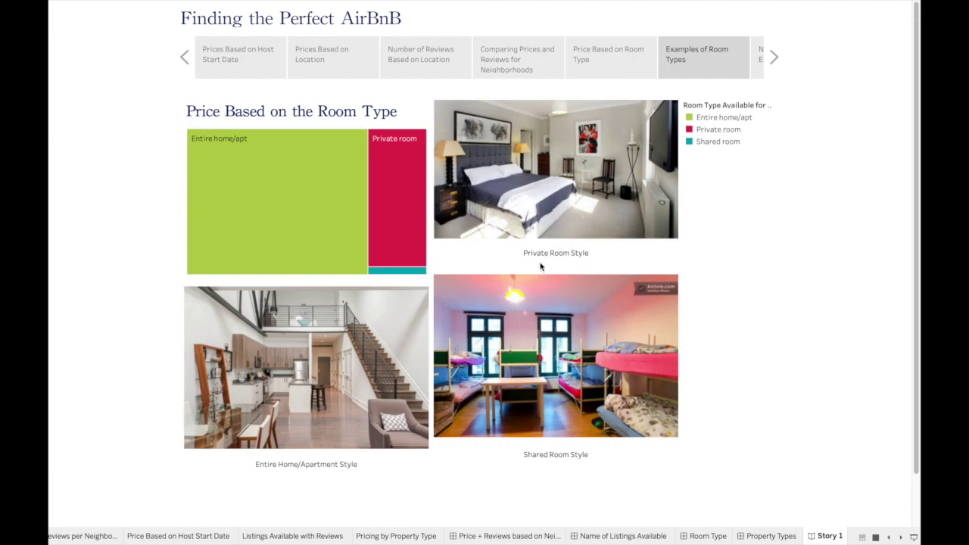
Examine the number of beds and the nightly pricing for each property type, including the story point comparing the two
click(362, 69)
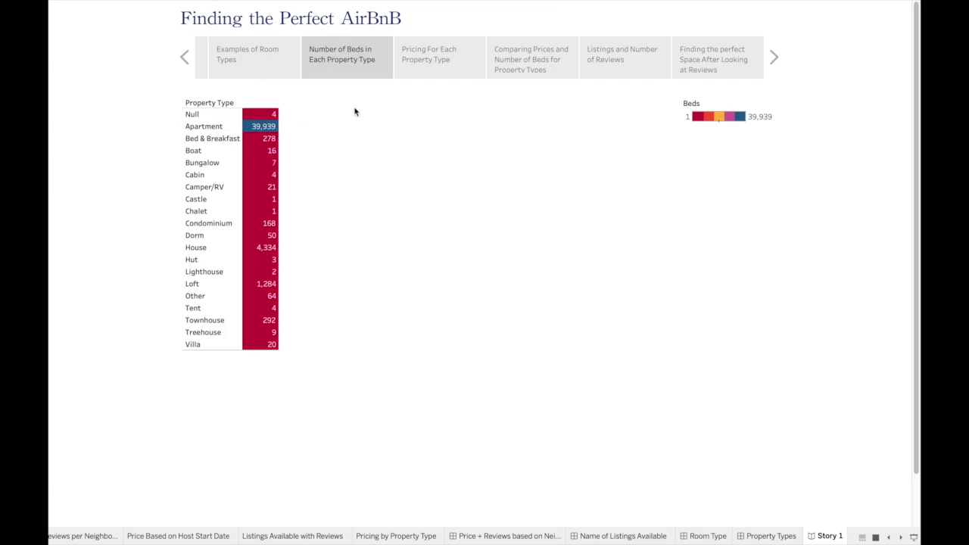
click(410, 78)
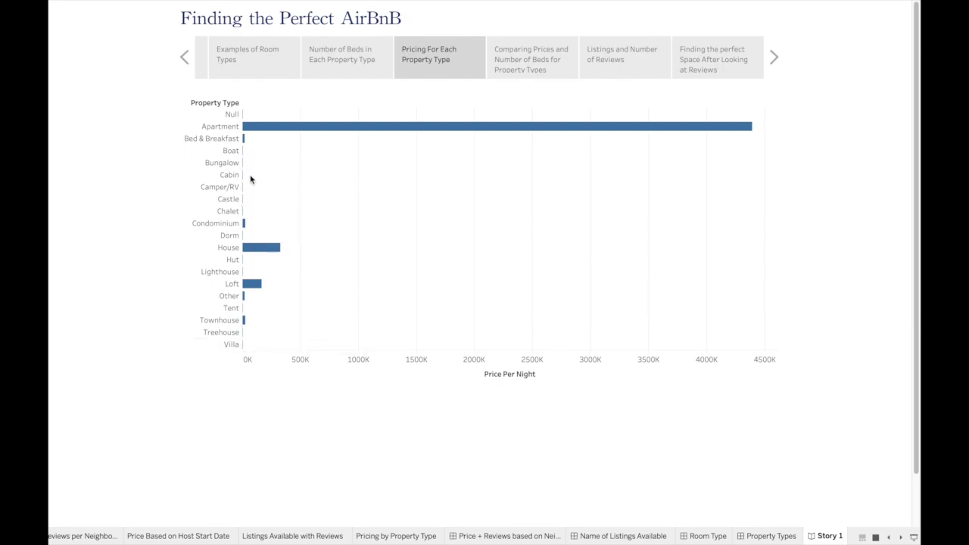
mouse_move(435, 130)
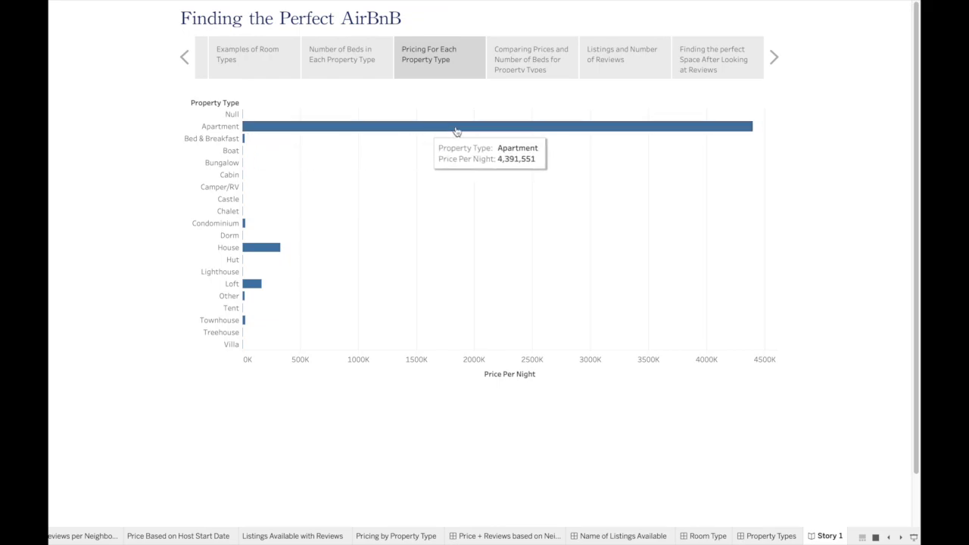
click(526, 64)
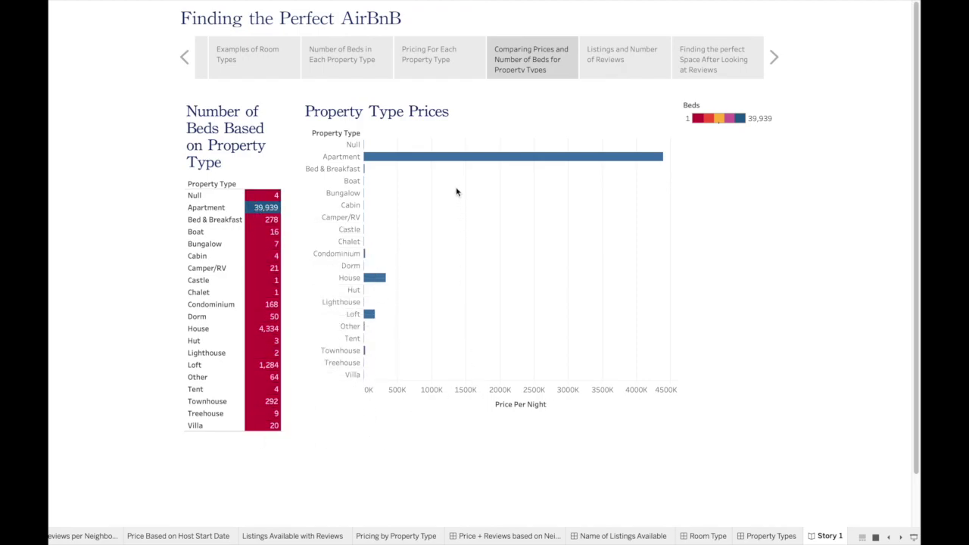
mouse_move(253, 217)
mouse_move(373, 157)
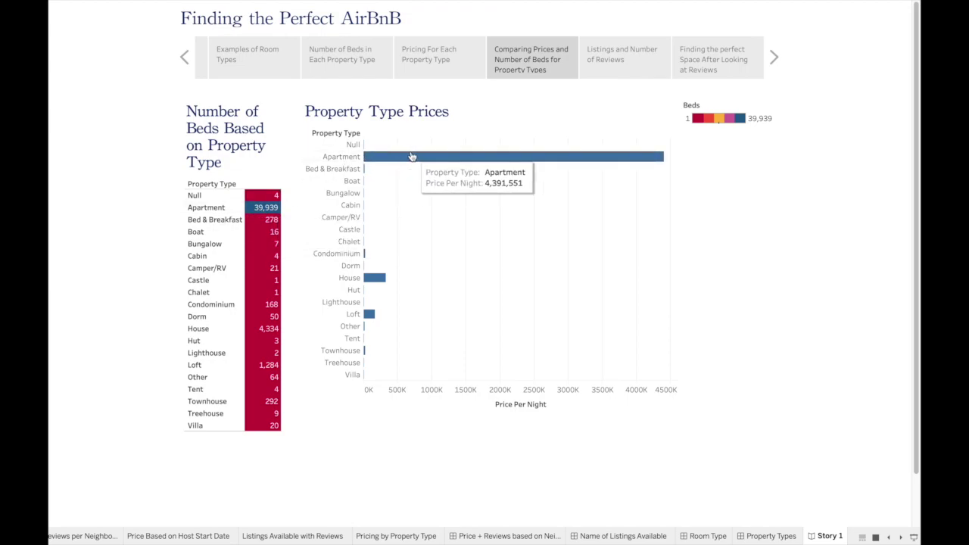
Examine the number of reviews across individual listings in the Listings and Number of Reviews story point
click(616, 70)
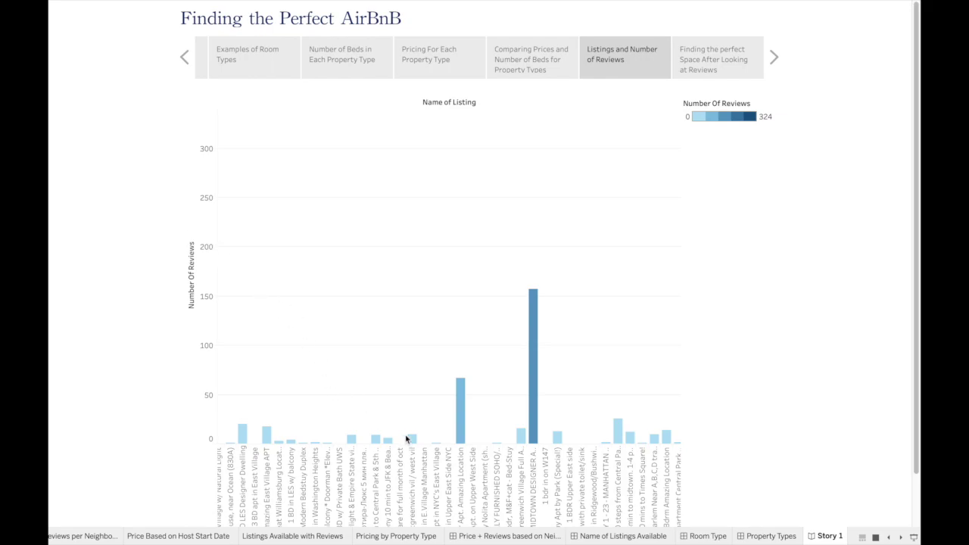
scroll(415, 433, right, 5)
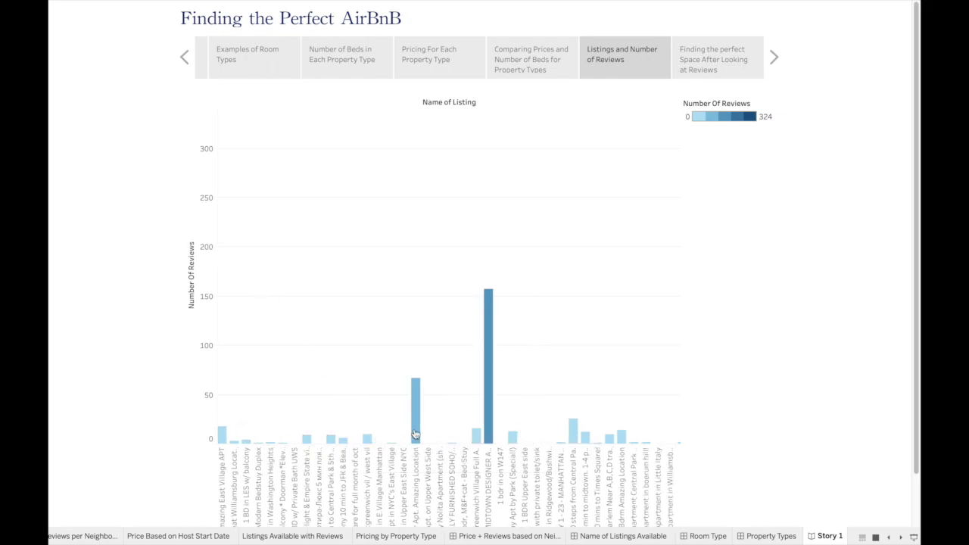
scroll(415, 433, right, 10)
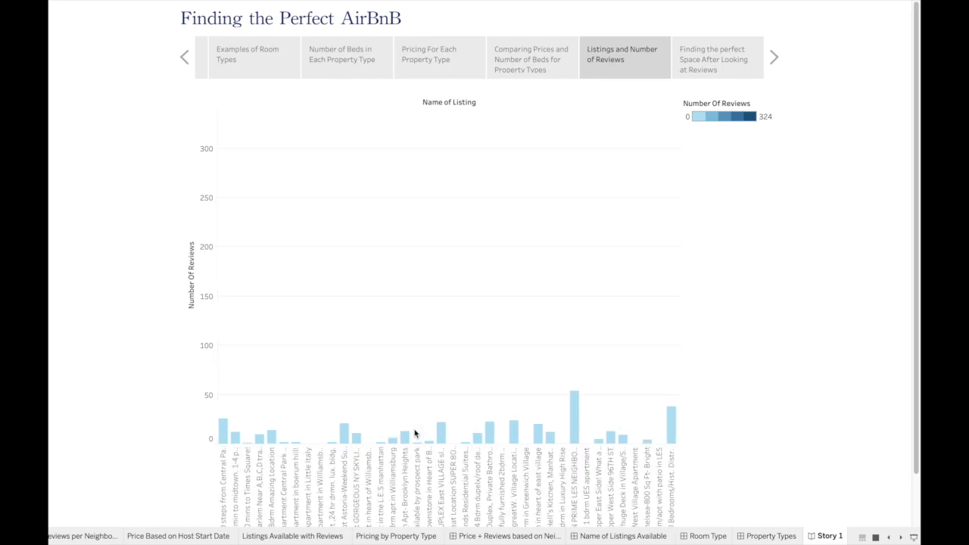
scroll(415, 433, right, 10)
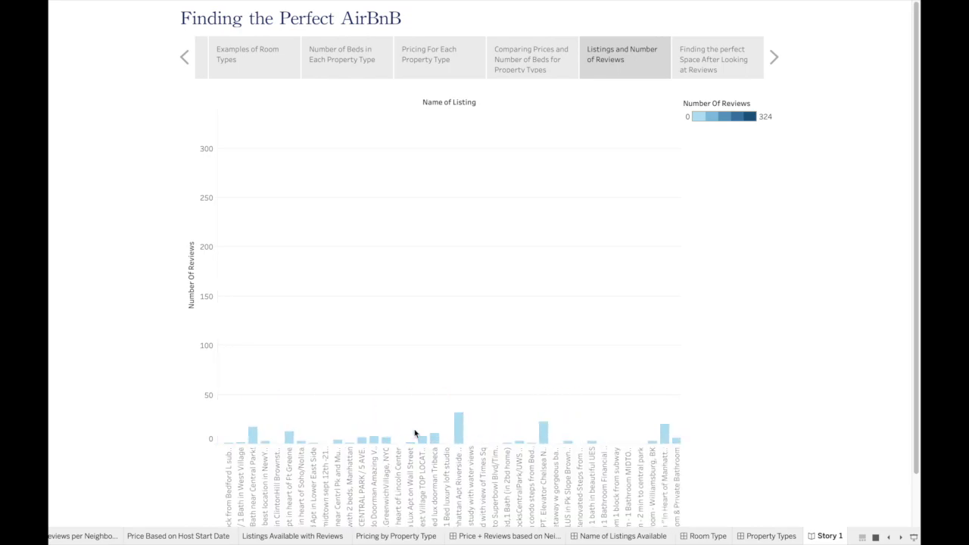
Examine the final story point on finding the perfect space, covering the listing reviews chart and the embedded Airbnb booking page
click(722, 68)
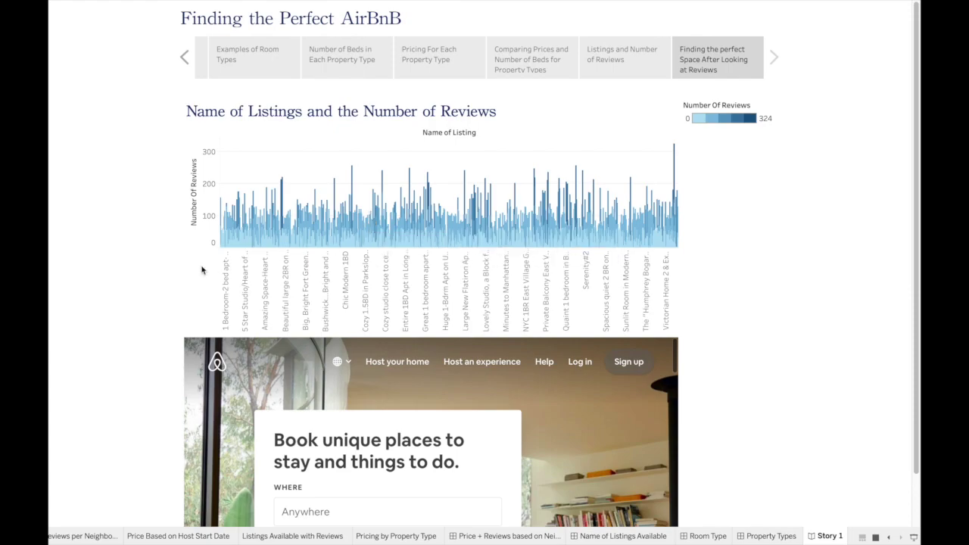
mouse_move(465, 209)
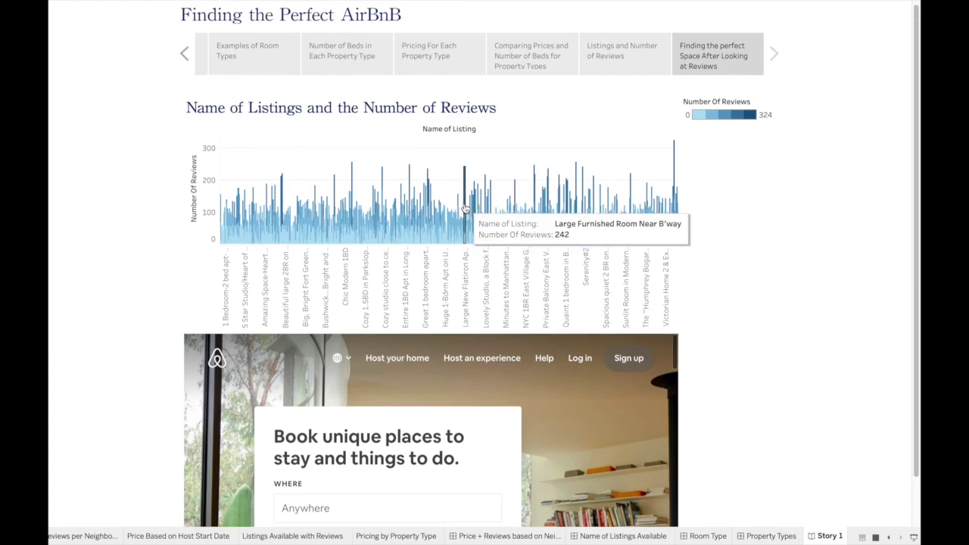
scroll(465, 209, down, 2)
scroll(419, 368, down, 5)
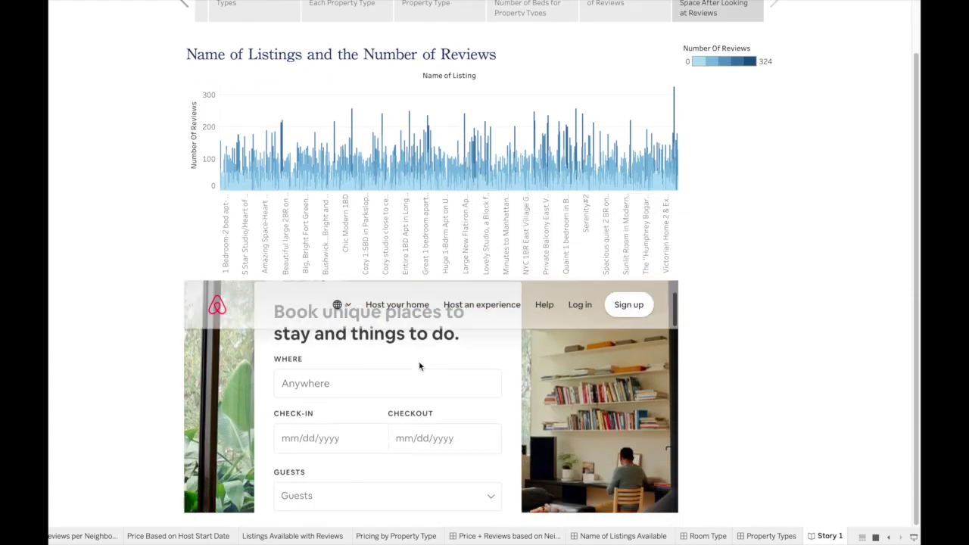
scroll(419, 368, down, 10)
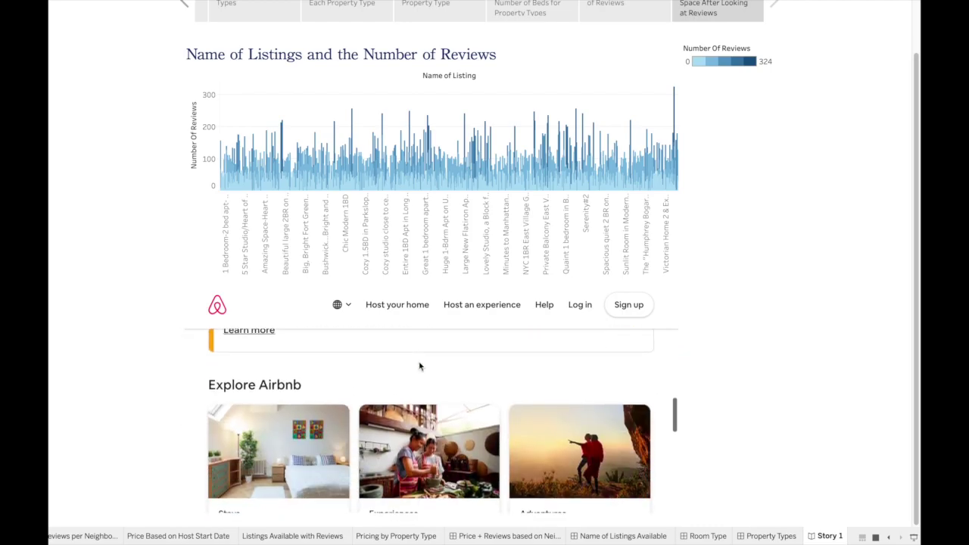
scroll(419, 366, up, 15)
scroll(419, 367, up, 5)
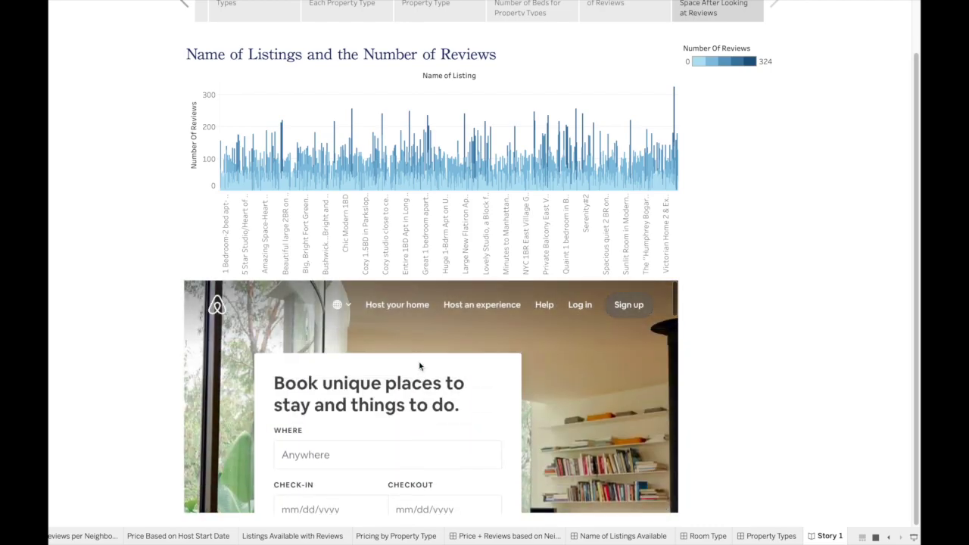
scroll(706, 229, up, 1)
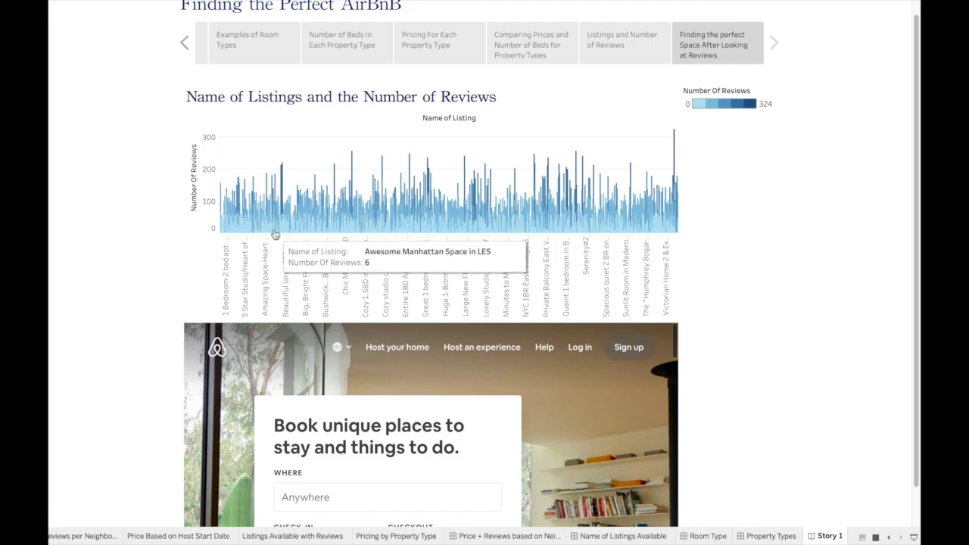